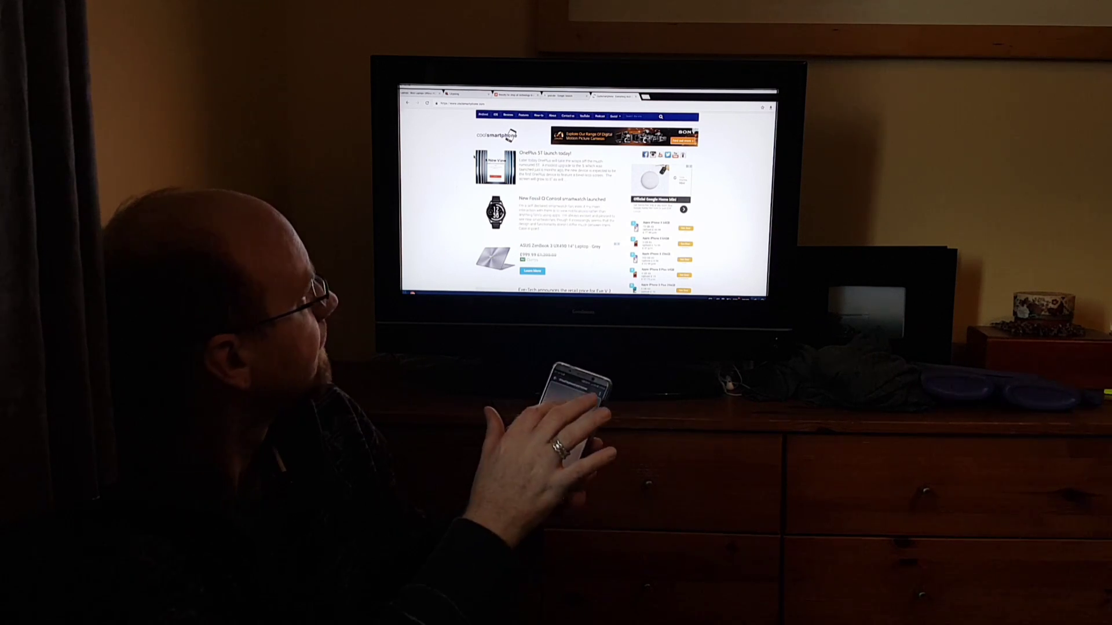
click(544, 153)
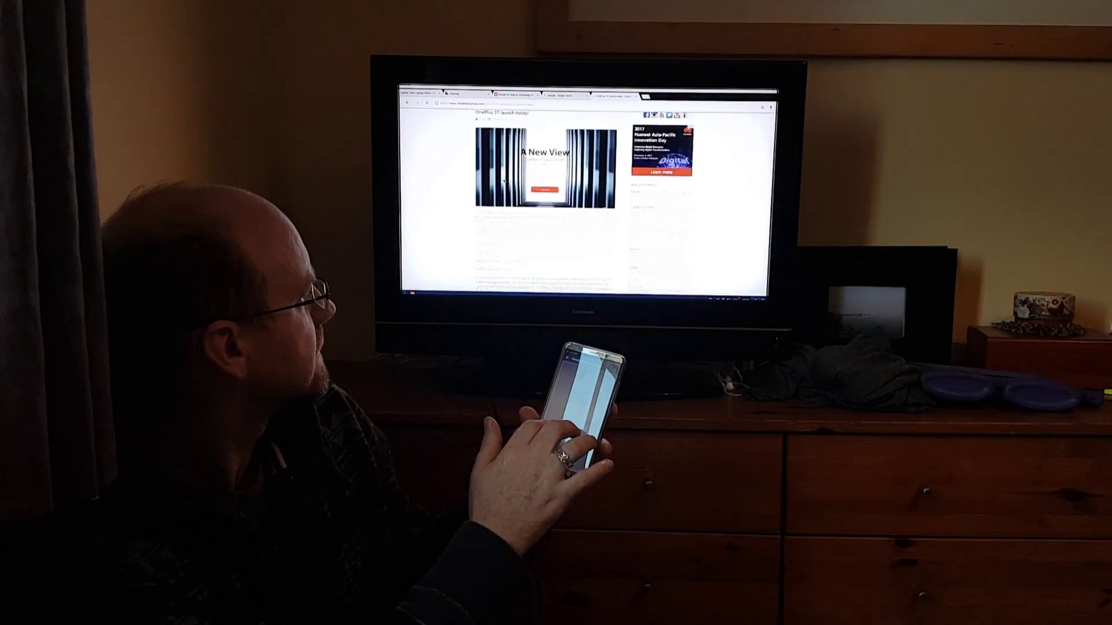
scroll(547, 200, down, 10)
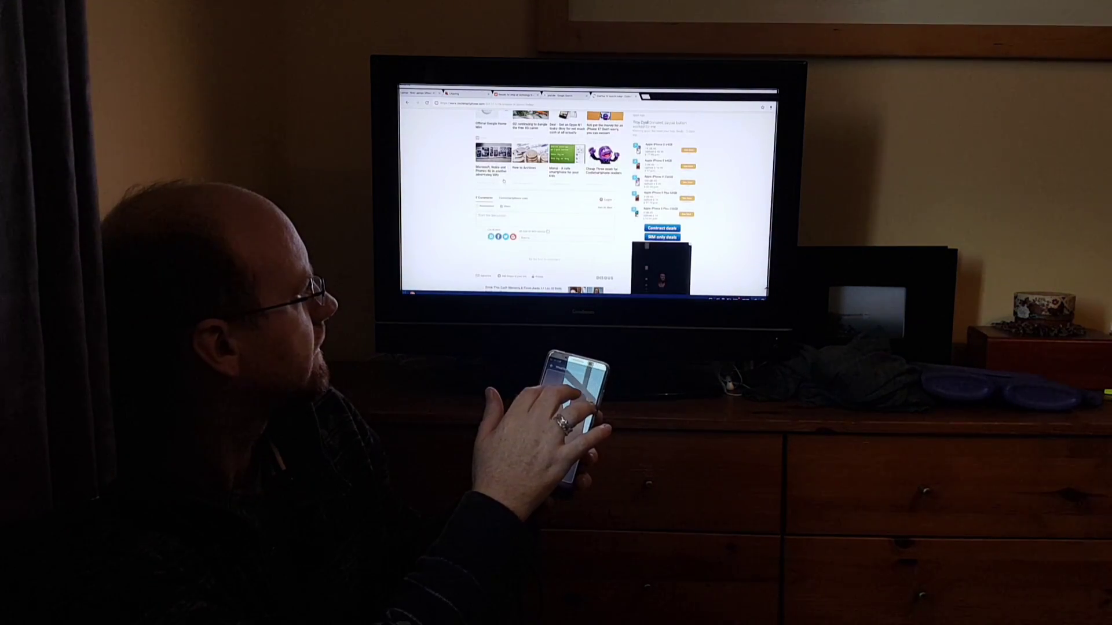
scroll(548, 200, up, 10)
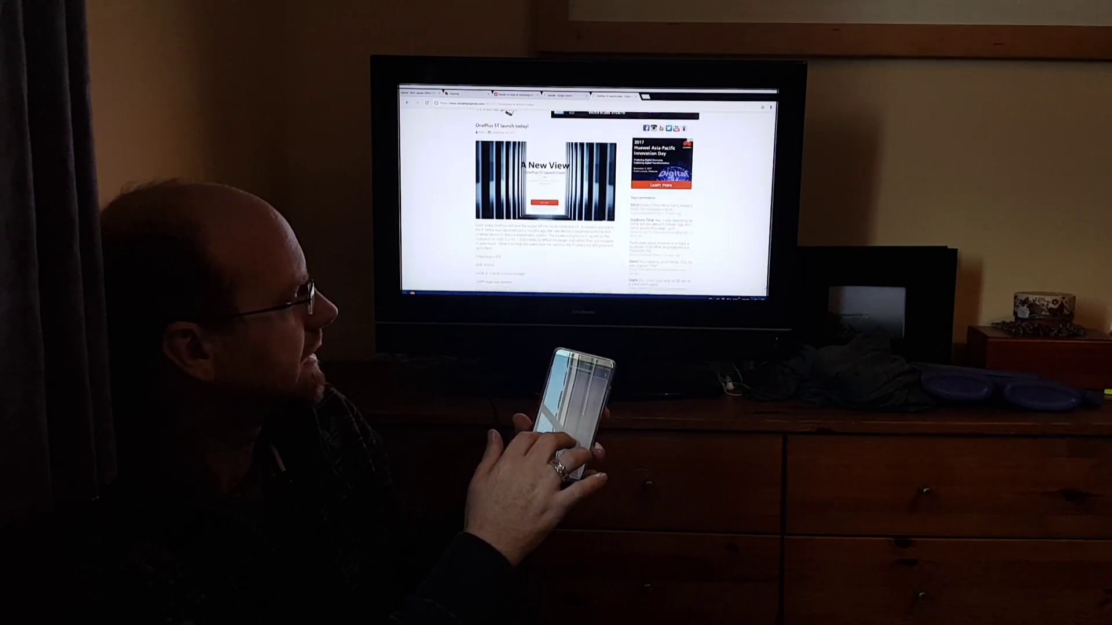
scroll(548, 201, down, 8)
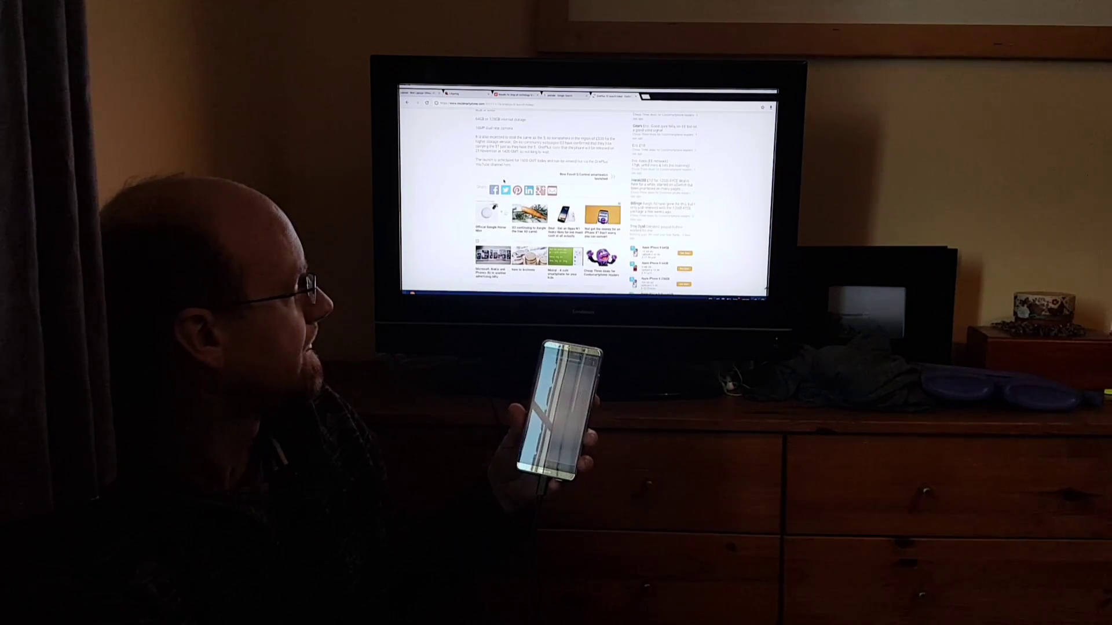